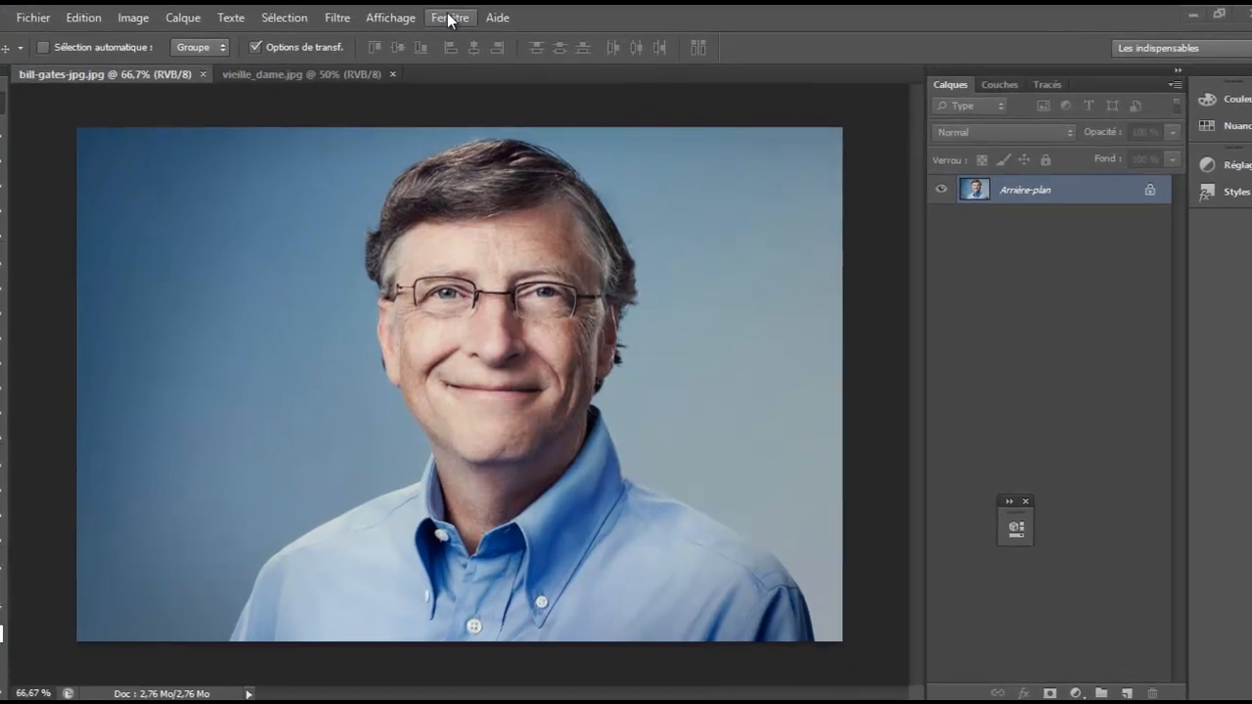
# Arrange the two open documents side by side as two vertical tiles.
pyautogui.click(447, 14)
pyautogui.click(450, 14)
pyautogui.click(509, 13)
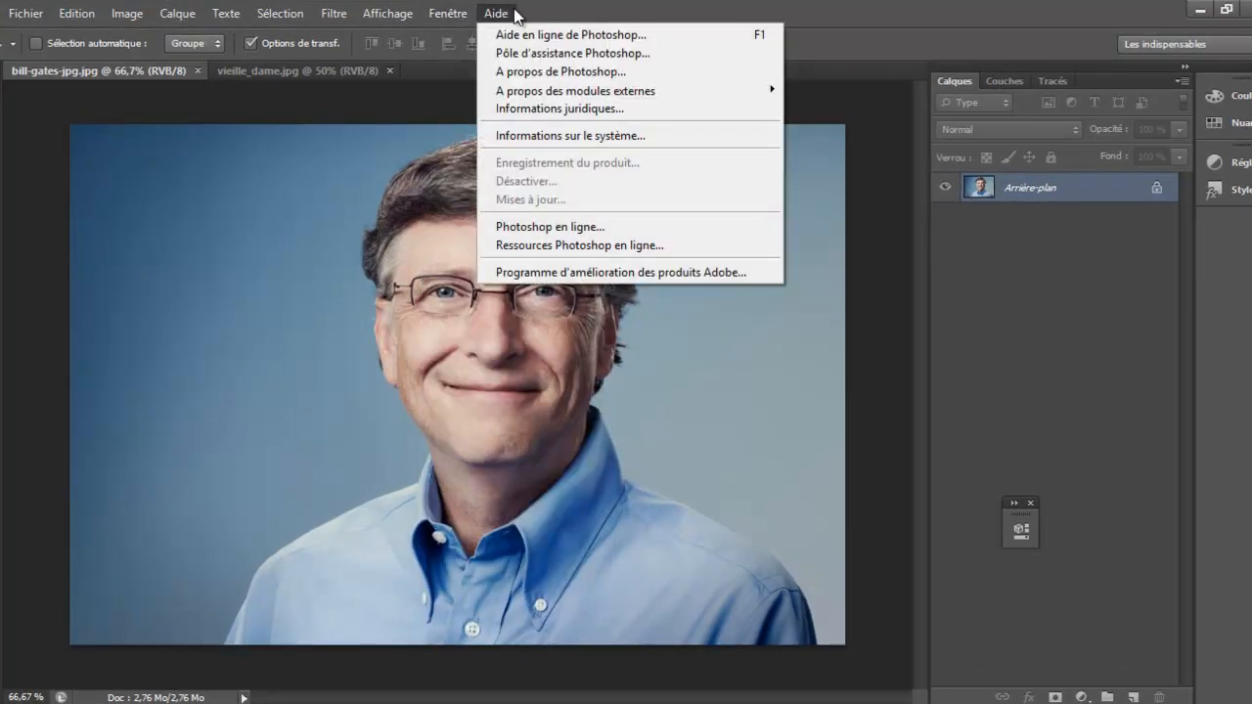
pyautogui.moveTo(447, 14)
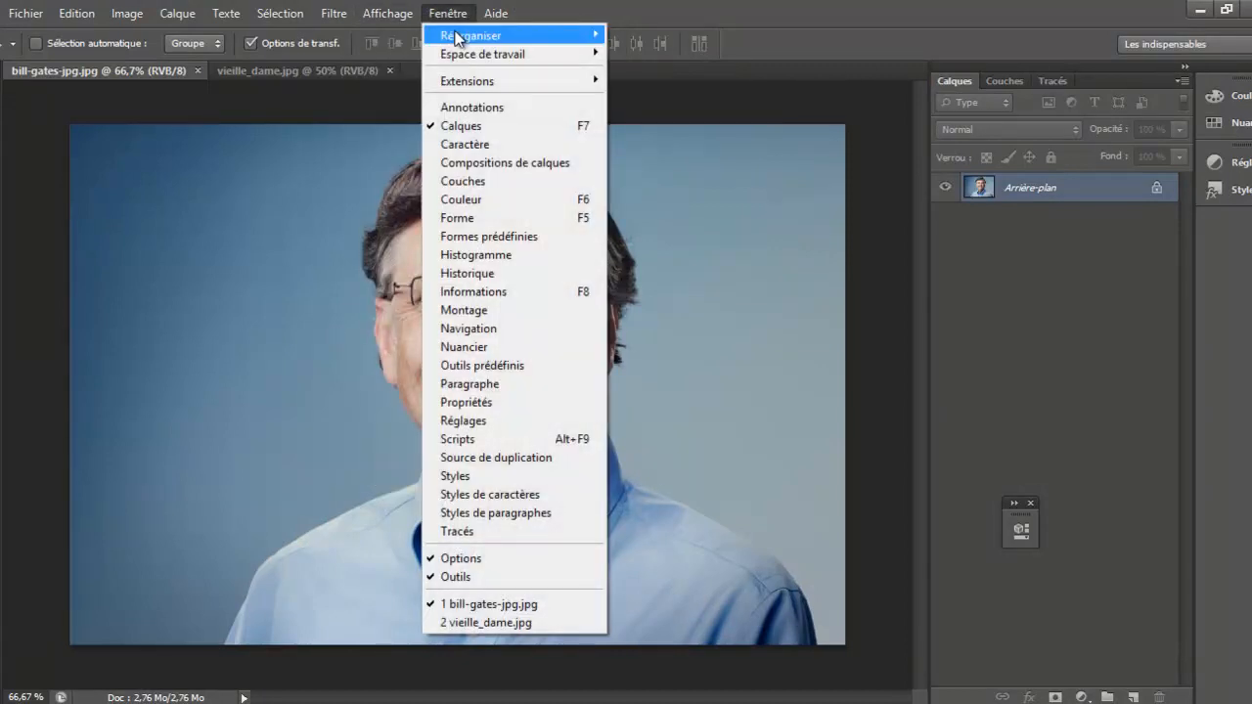
pyautogui.moveTo(458, 37)
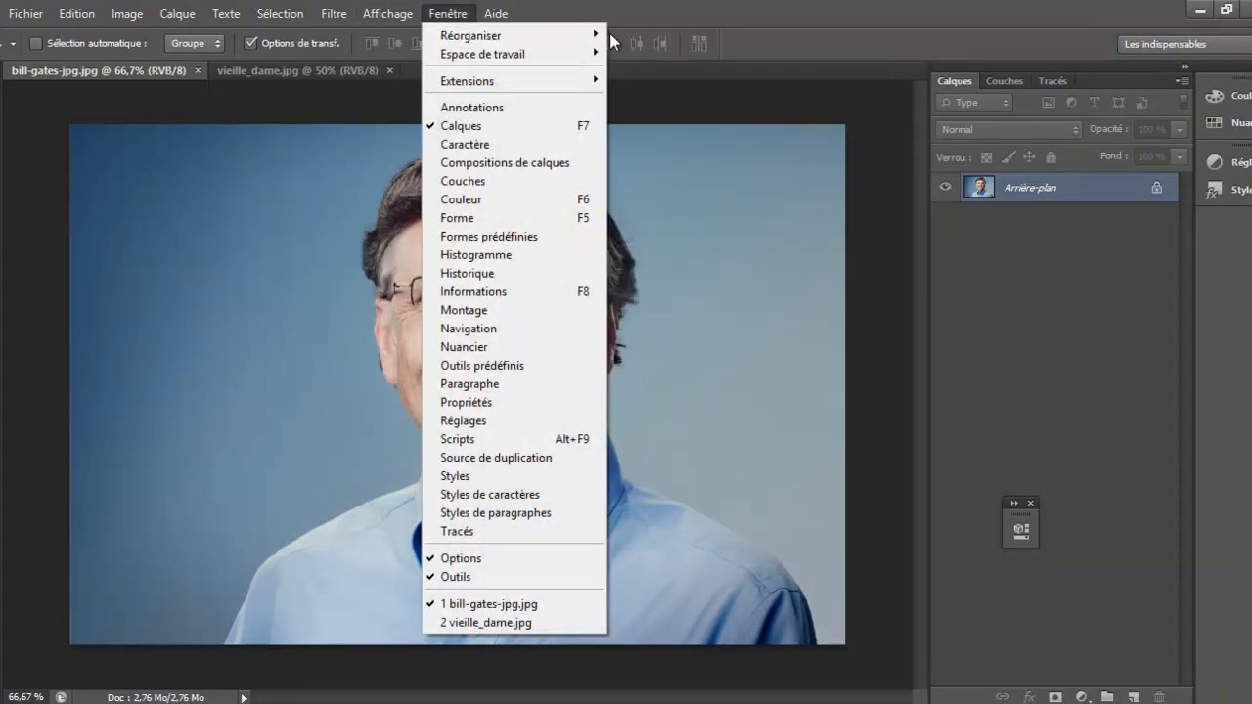
pyautogui.moveTo(594, 39)
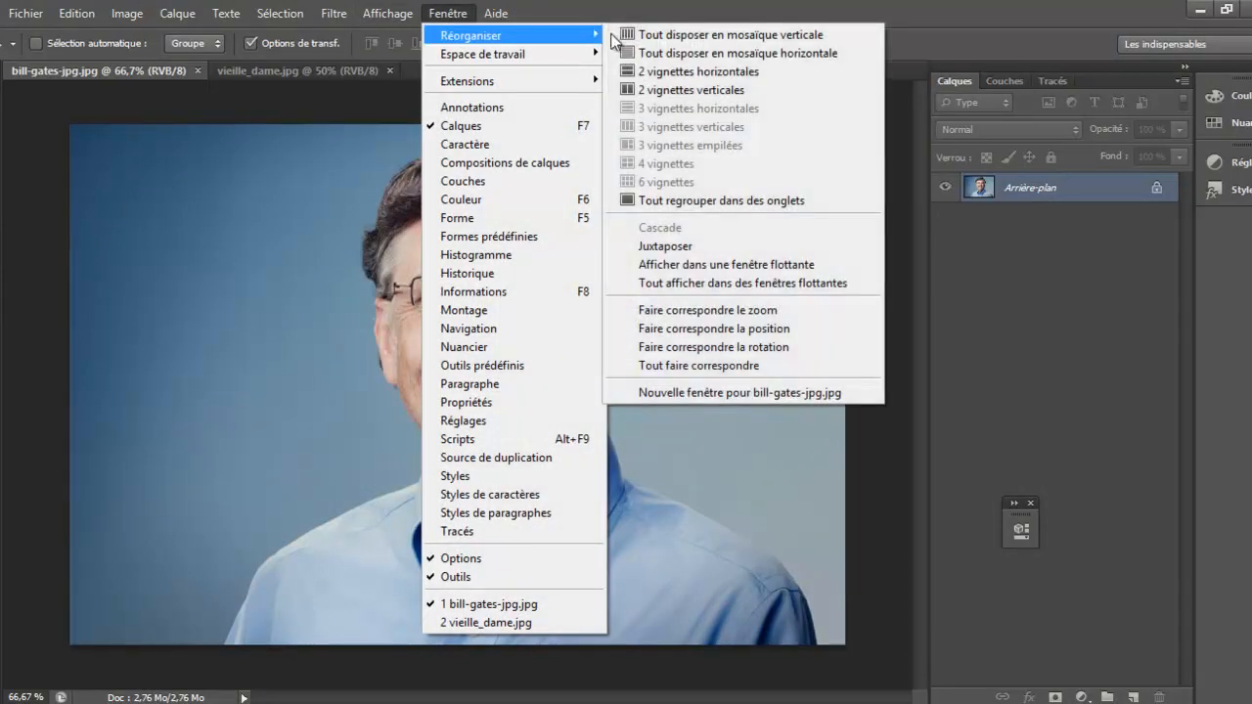
pyautogui.click(673, 90)
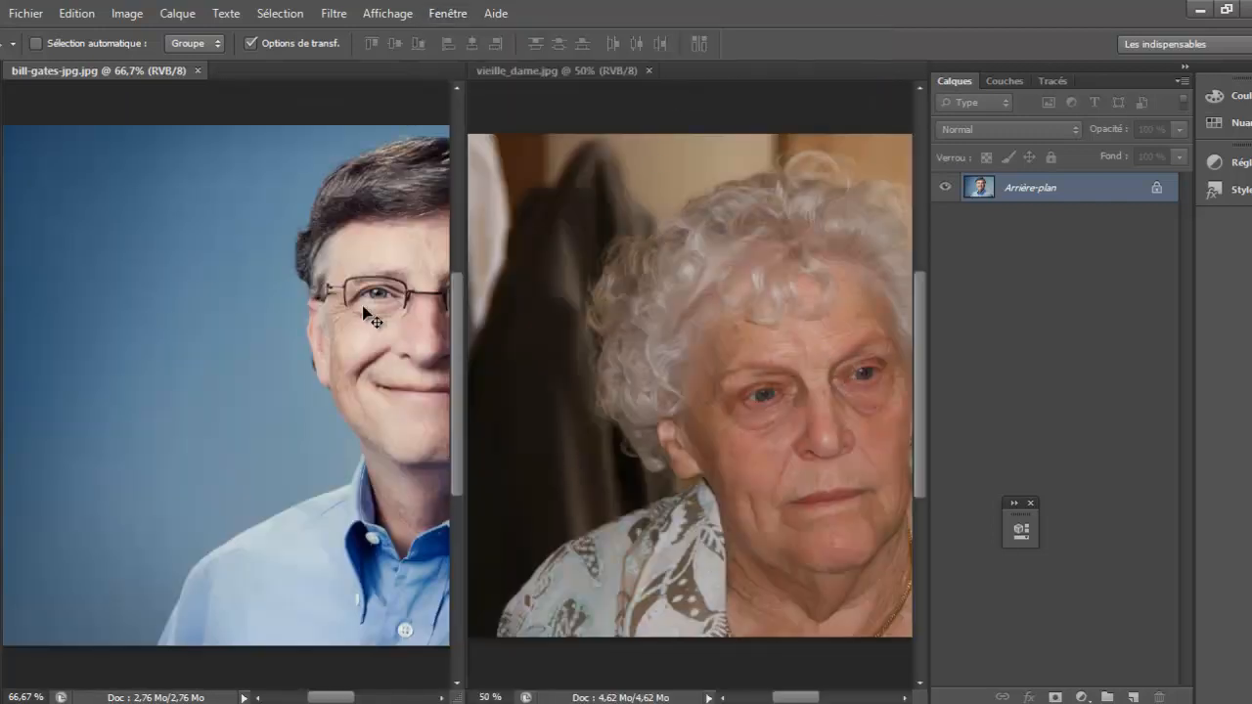
# Draw a freehand Lasso selection around the man's face in bill-gates-jpg.jpg, from forehead to chin and including the glasses.
pyautogui.rightClick(1, 147)
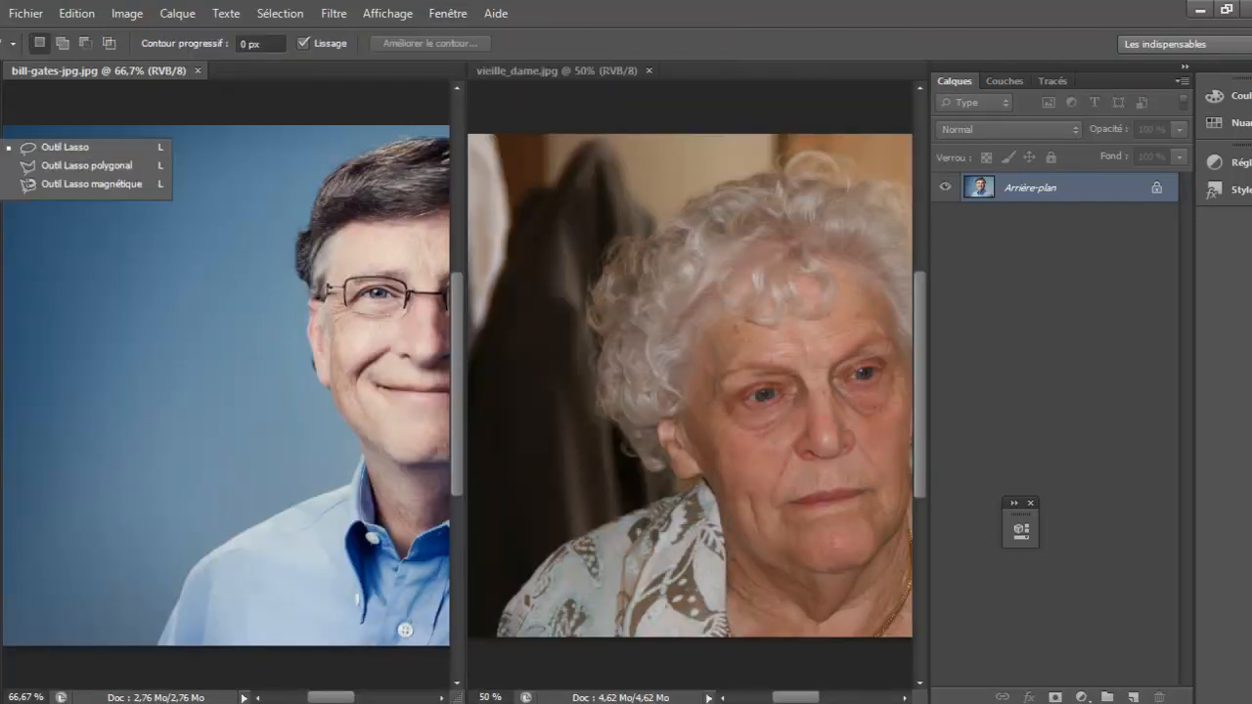
pyautogui.click(39, 148)
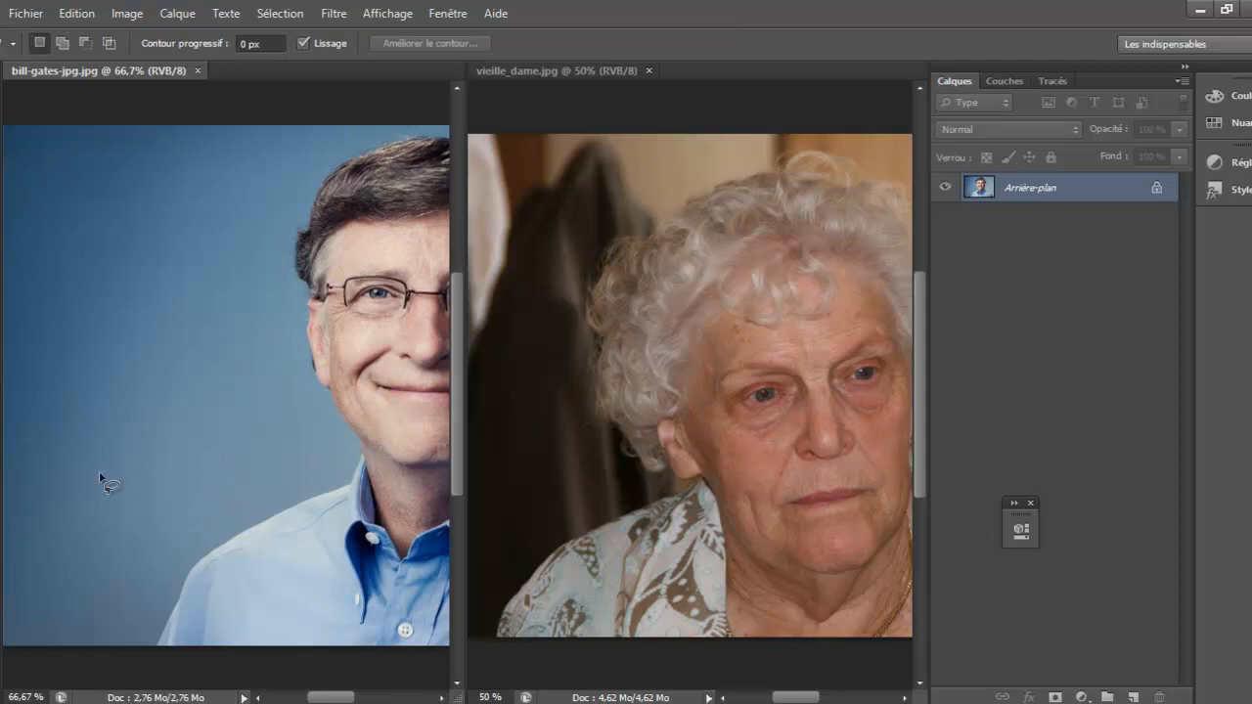
pyautogui.moveTo(320, 698); pyautogui.dragTo(340, 698)
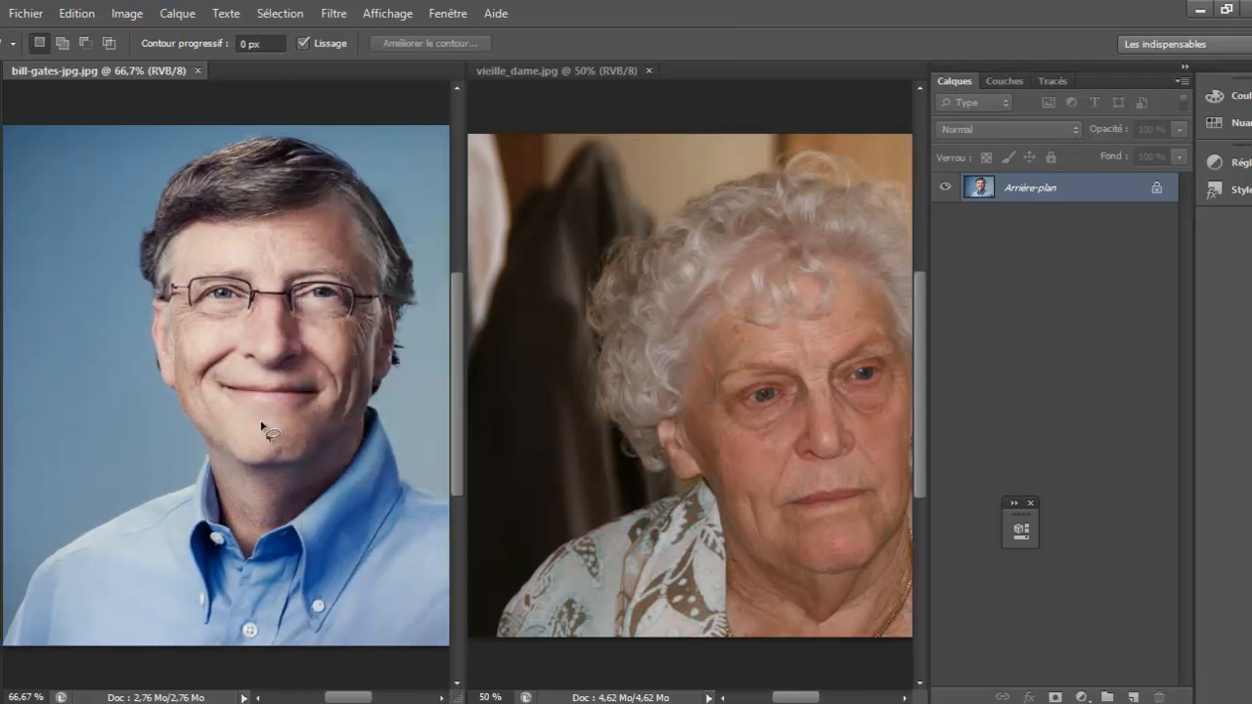
pyautogui.moveTo(203, 396)
pyautogui.mouseDown()
pyautogui.moveTo(178, 260)
pyautogui.moveTo(194, 234)
pyautogui.moveTo(307, 220)
pyautogui.moveTo(348, 248)
pyautogui.moveTo(376, 308)
pyautogui.moveTo(362, 405)
pyautogui.moveTo(334, 442)
pyautogui.moveTo(257, 451)
pyautogui.mouseUp()
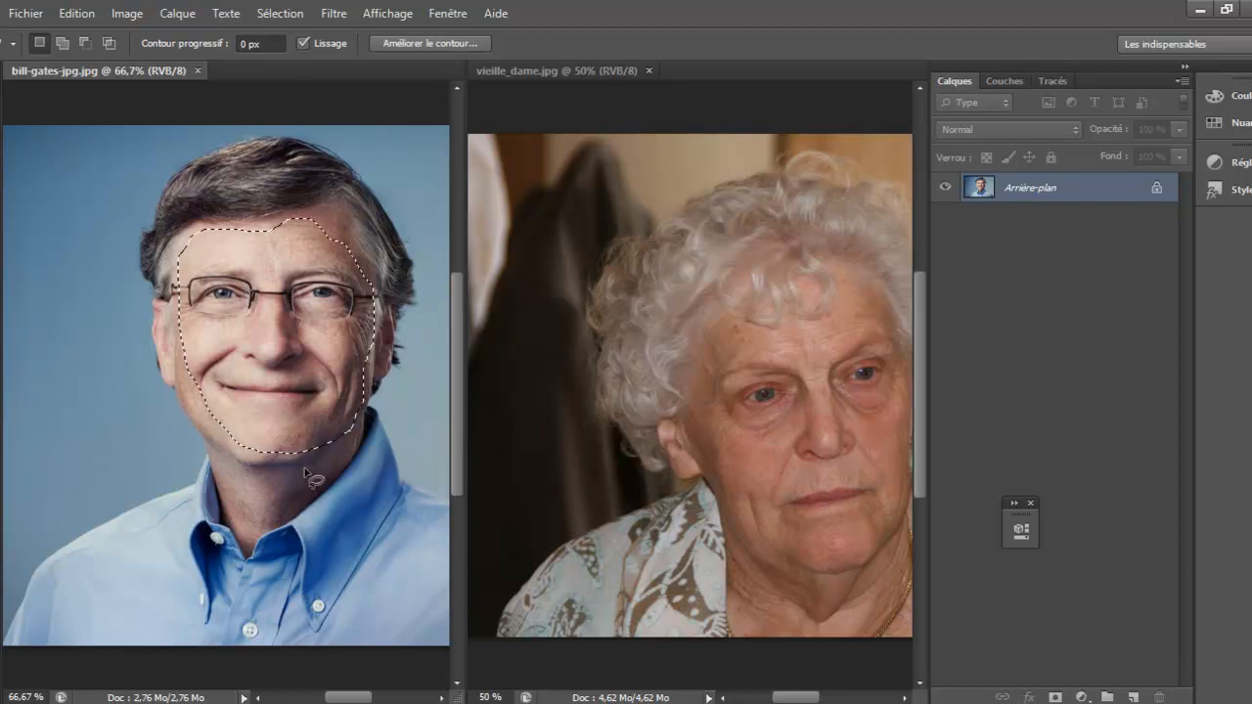
# Copy the selected face and paste it as a new layer into vieille_dame.jpg.
pyautogui.press('v')
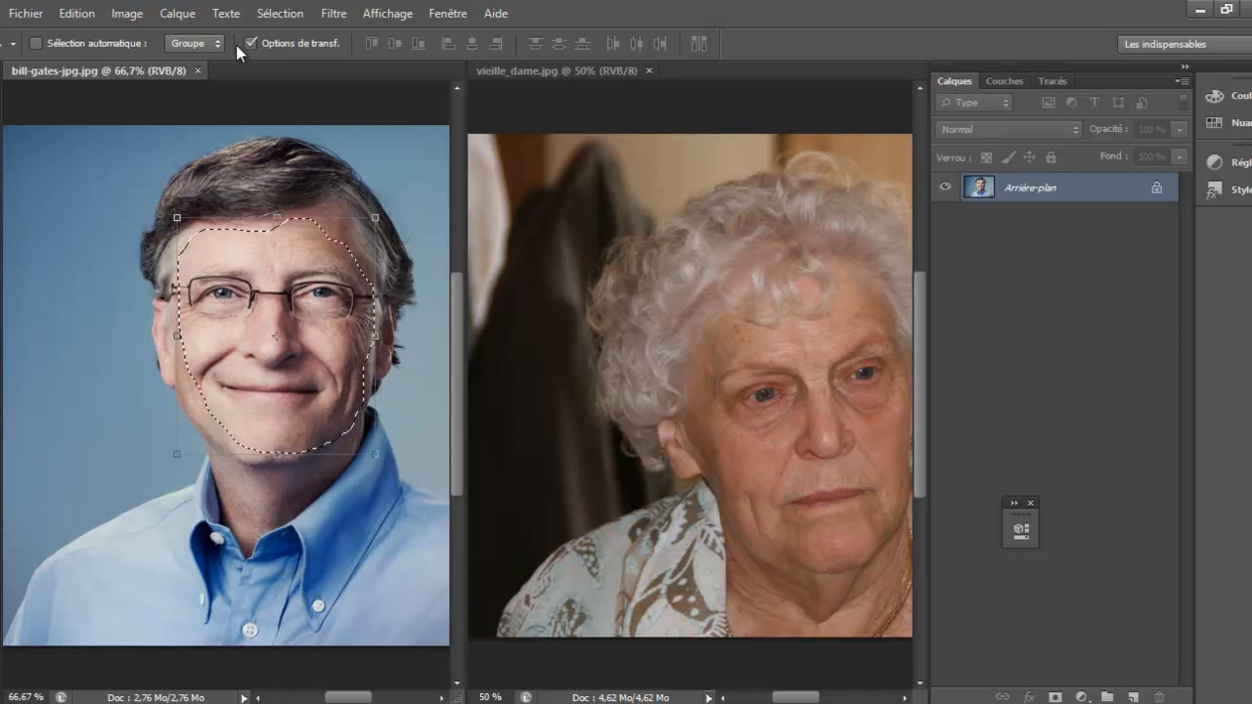
pyautogui.click(78, 15)
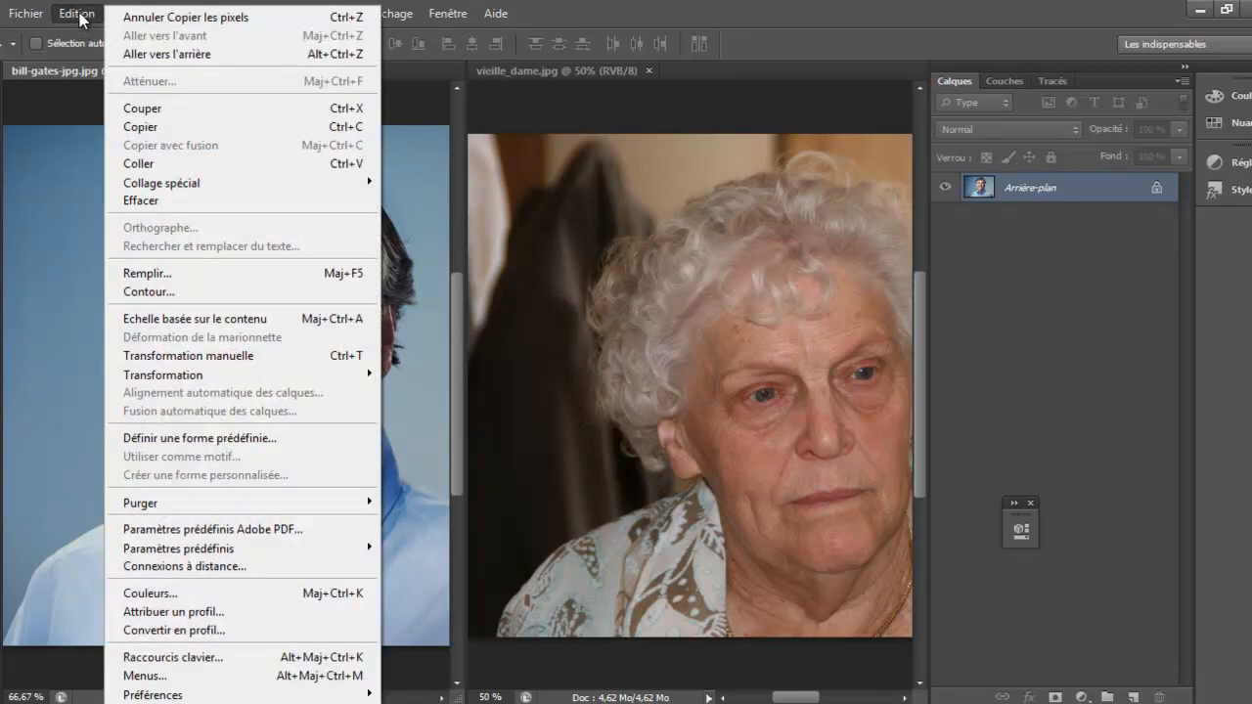
pyautogui.click(140, 126)
pyautogui.click(598, 116)
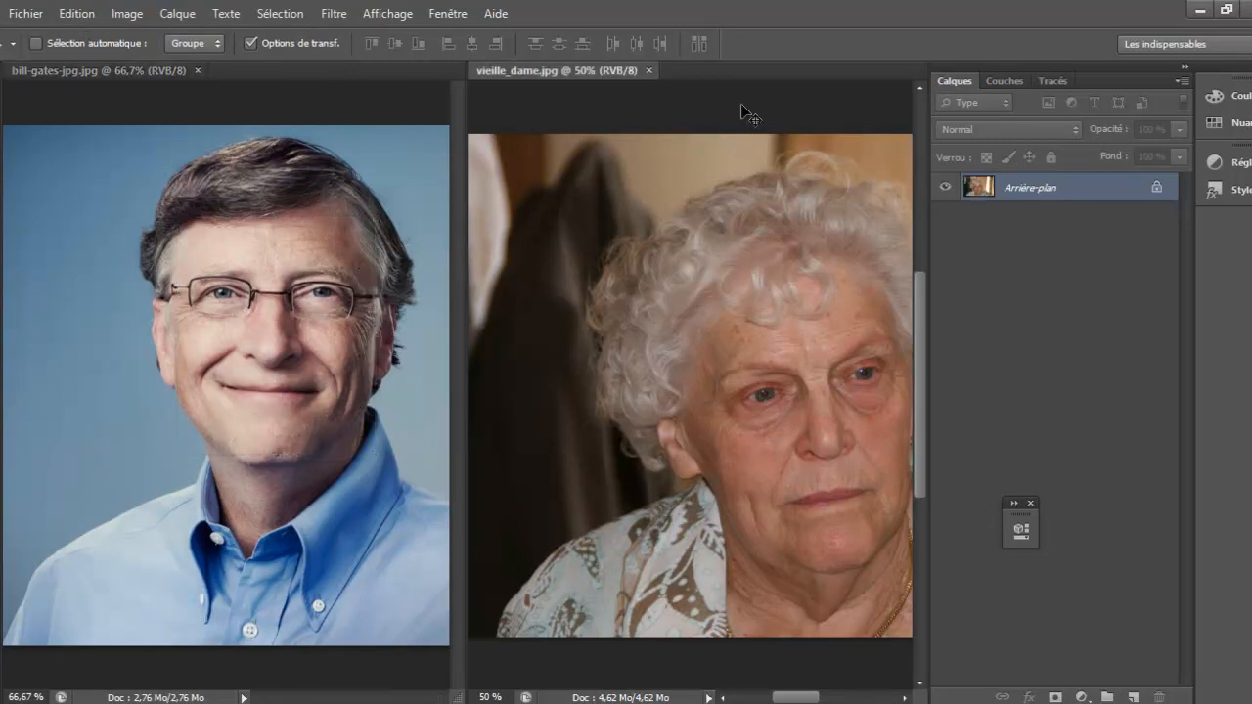
pyautogui.hotkey('ctrl', 'v')
pyautogui.click(76, 13)
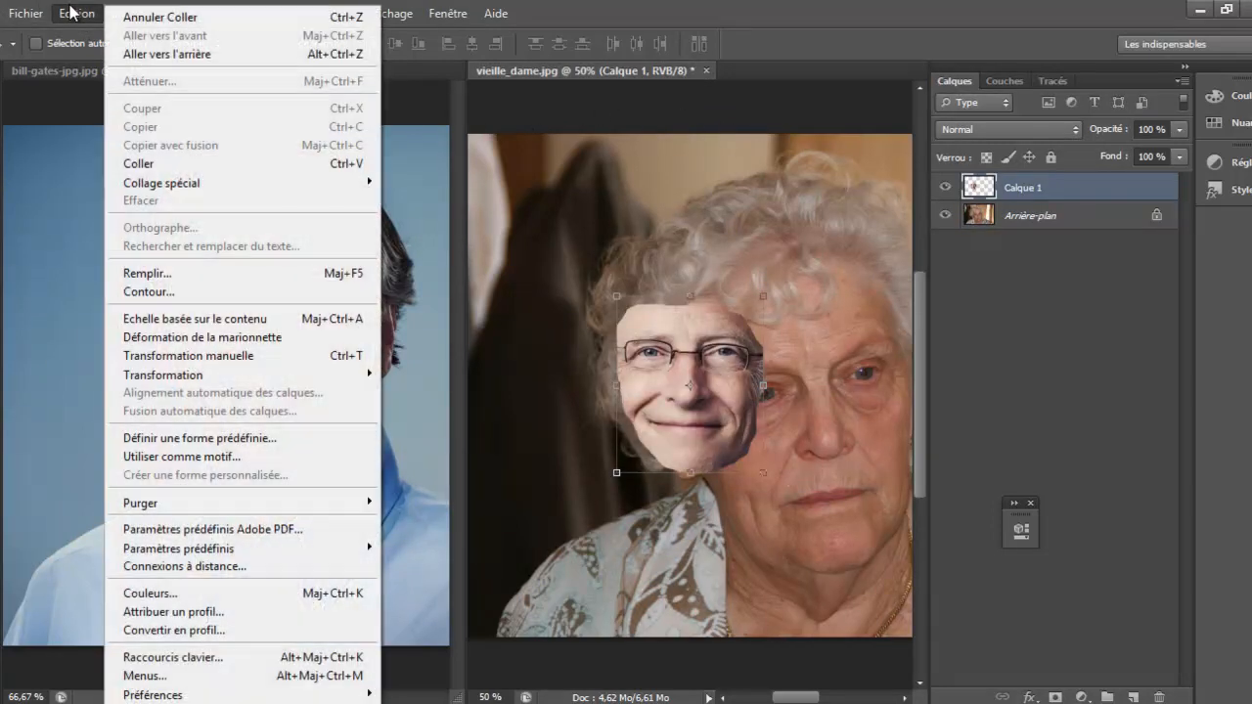
pyautogui.click(550, 111)
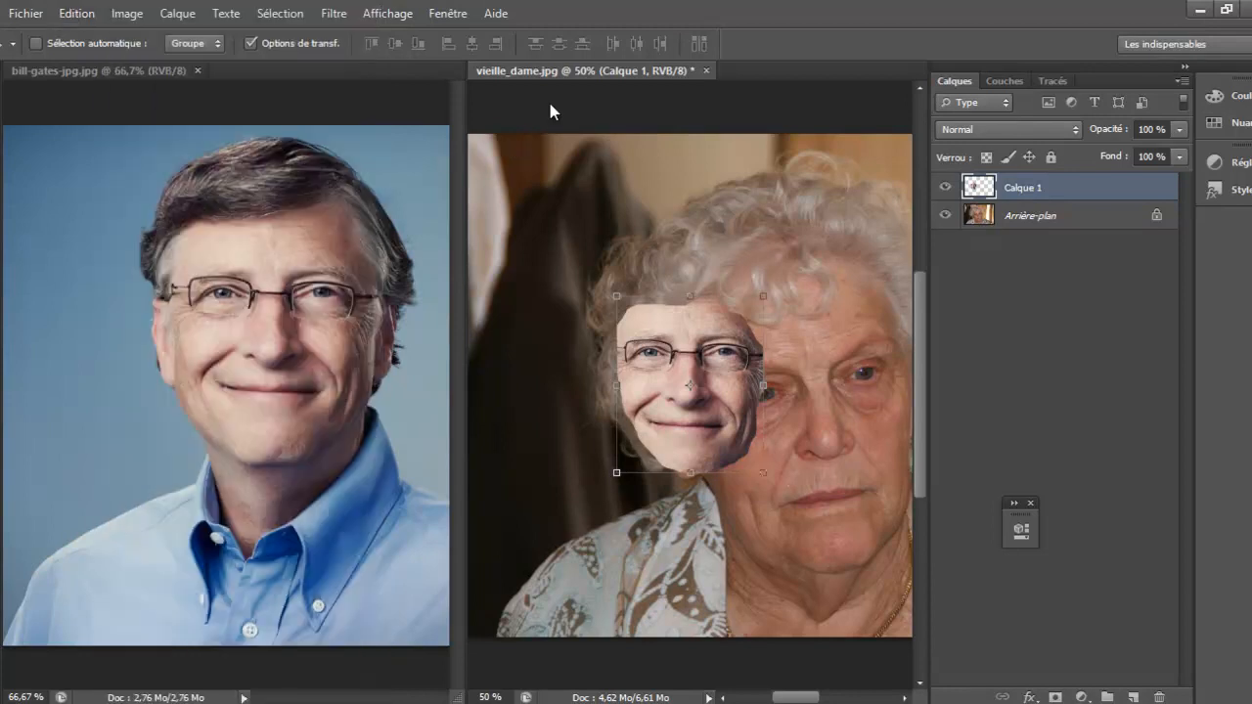
# Move the pasted face over the woman's face and scale it to about 145.75% width and 156.28% height, applying the transformation.
pyautogui.moveTo(719, 442); pyautogui.dragTo(853, 519)
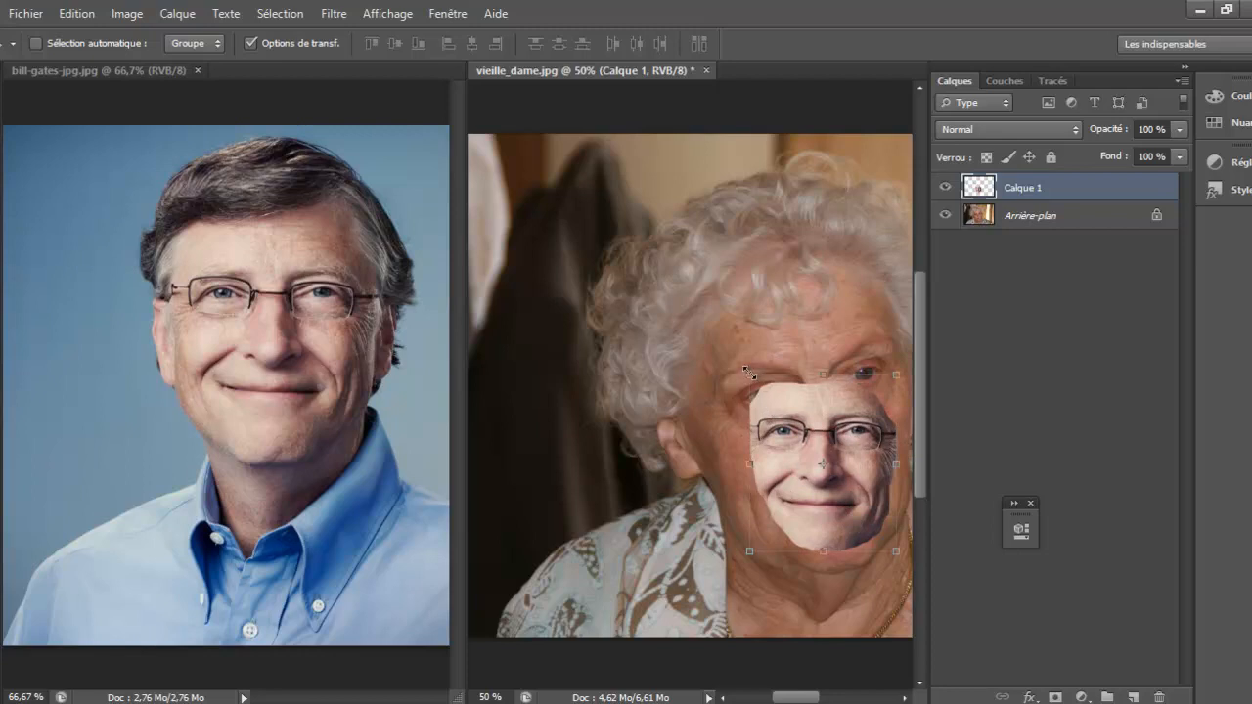
pyautogui.moveTo(749, 374); pyautogui.dragTo(708, 288)
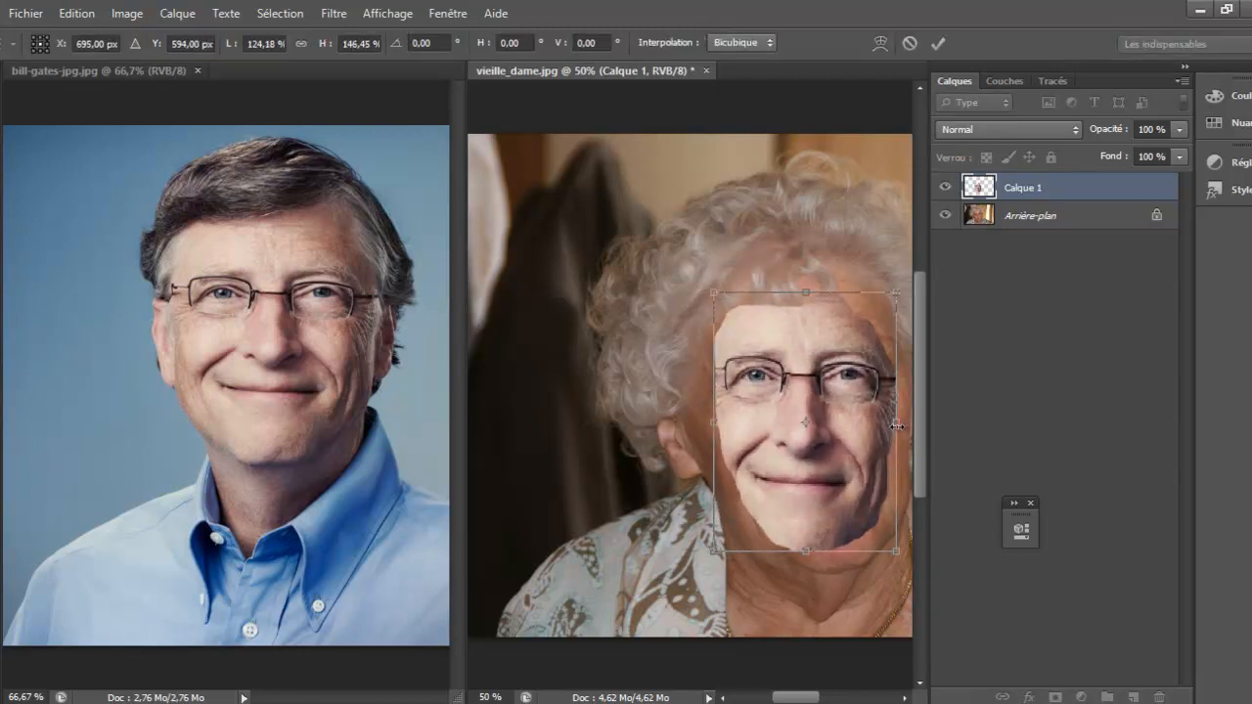
pyautogui.moveTo(896, 426); pyautogui.dragTo(904, 426)
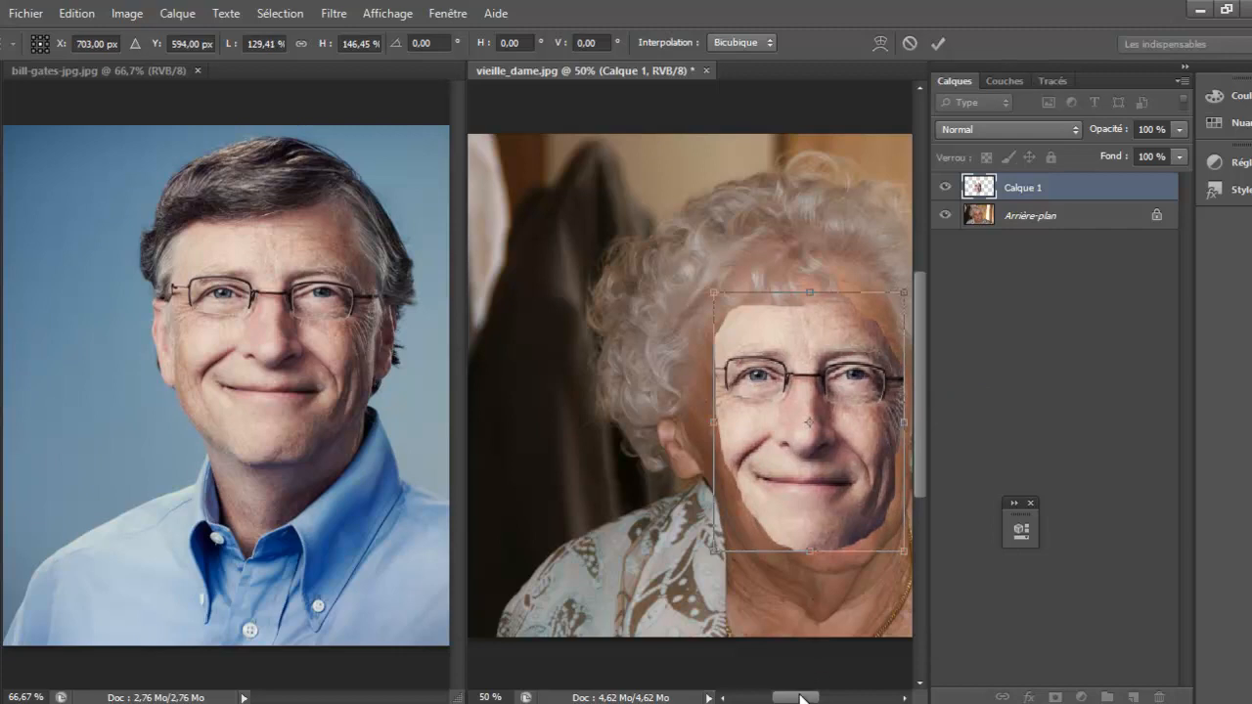
pyautogui.moveTo(800, 697); pyautogui.dragTo(813, 700)
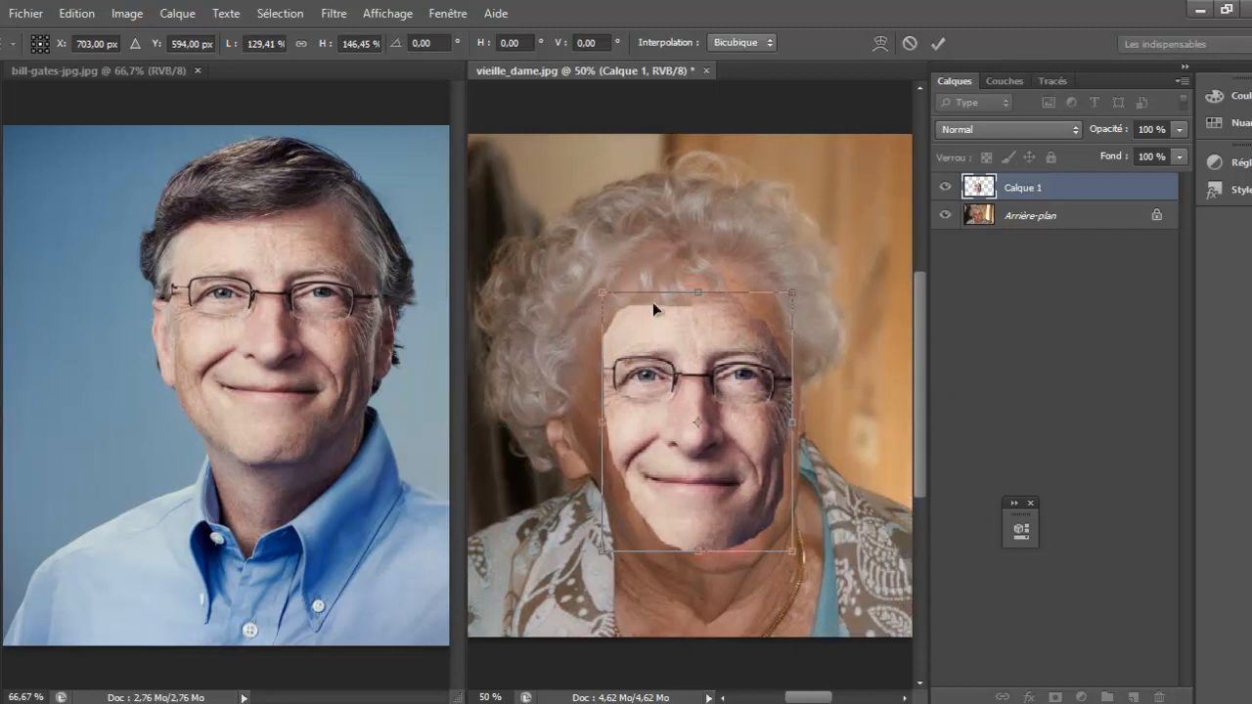
pyautogui.moveTo(700, 294); pyautogui.dragTo(700, 276)
pyautogui.moveTo(608, 417); pyautogui.dragTo(583, 417)
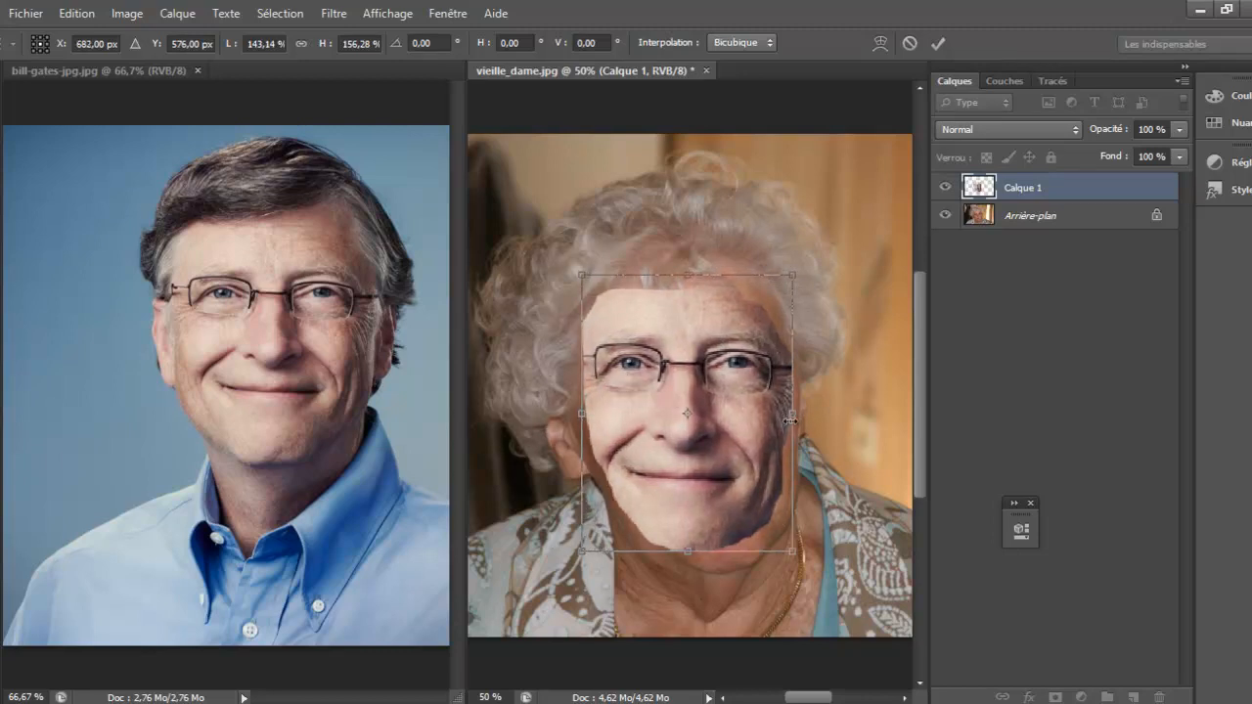
pyautogui.moveTo(790, 420); pyautogui.dragTo(797, 420)
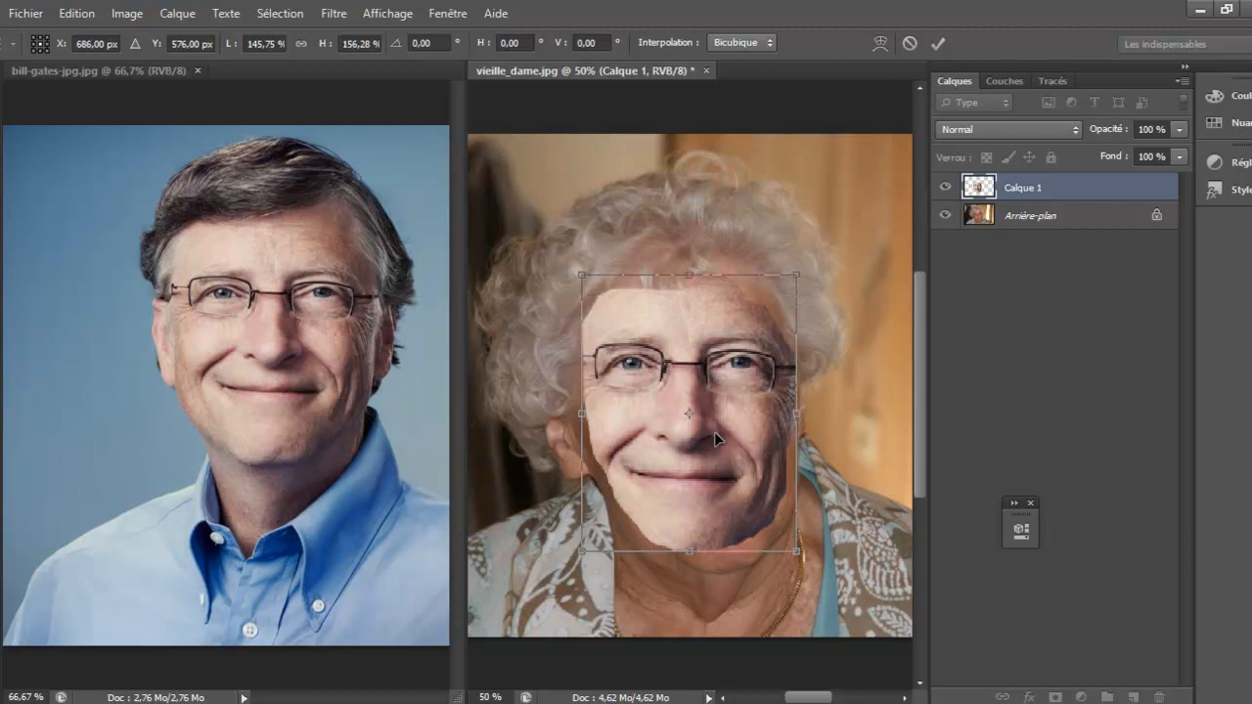
pyautogui.moveTo(714, 431); pyautogui.dragTo(720, 437)
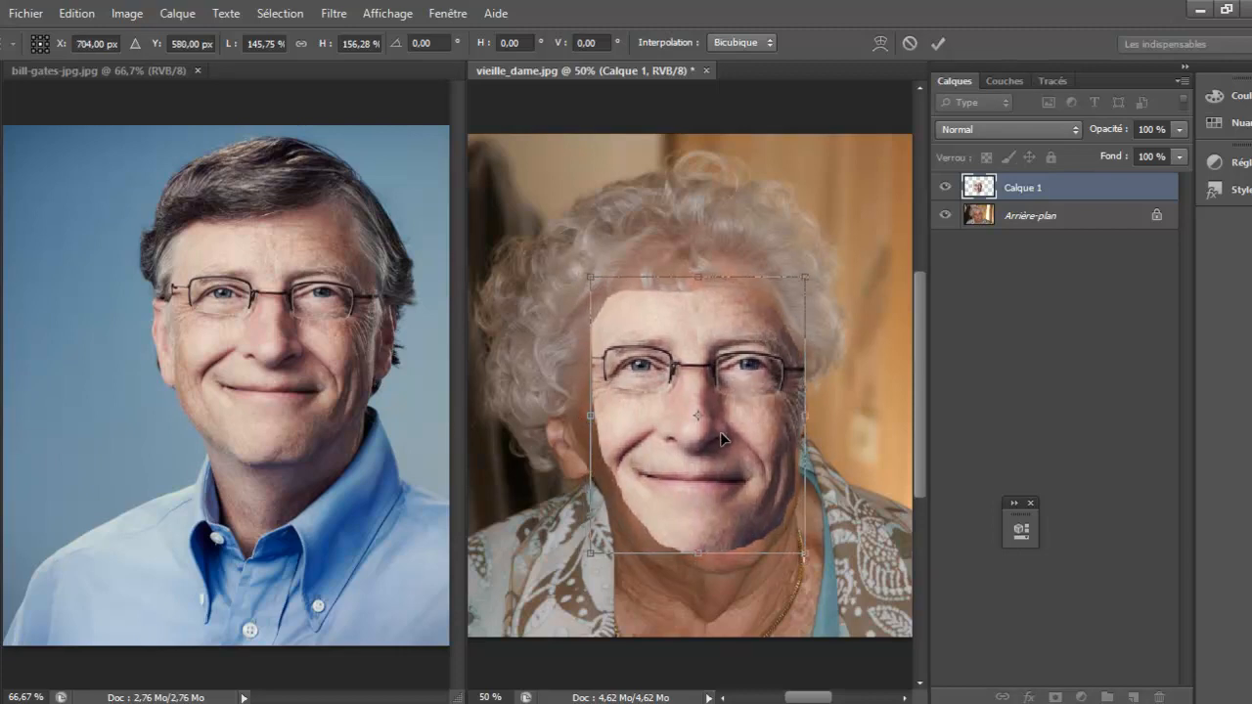
pyautogui.press('Return')
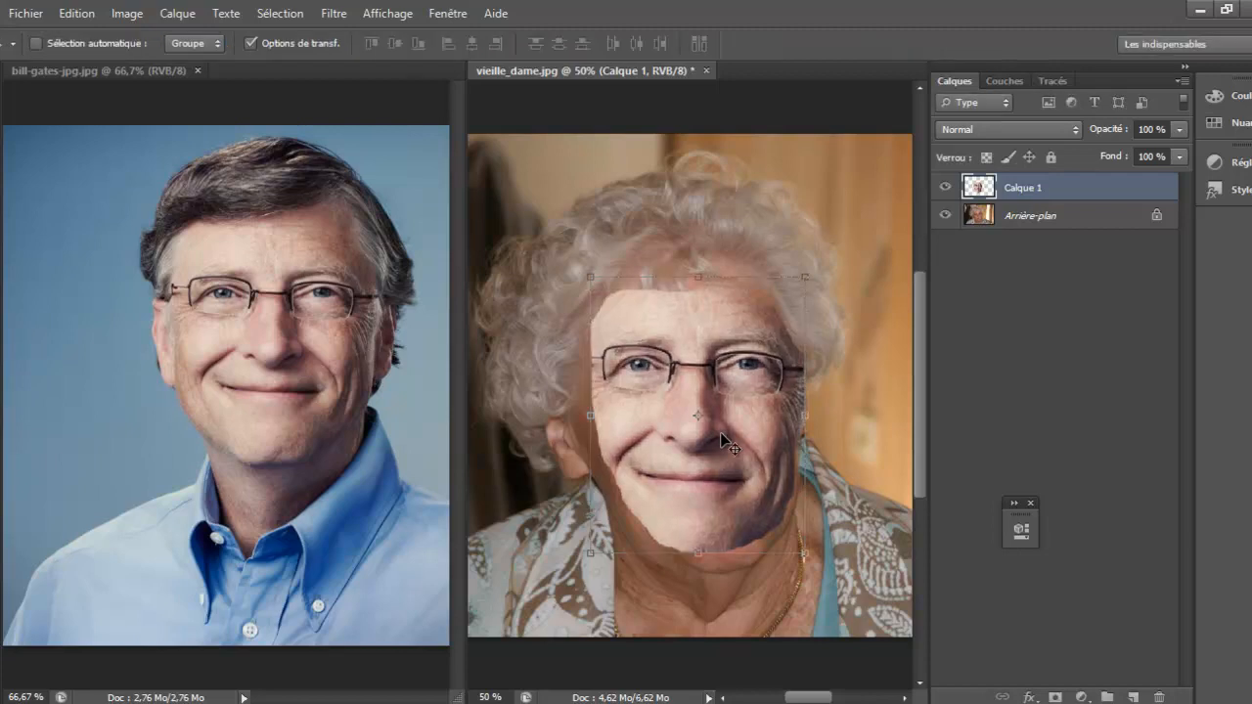
# Add a layer mask to Calque 1 and hide the pasted face's hard edges with a soft 350 px brush, blending them into the woman's head.
pyautogui.click(1058, 696)
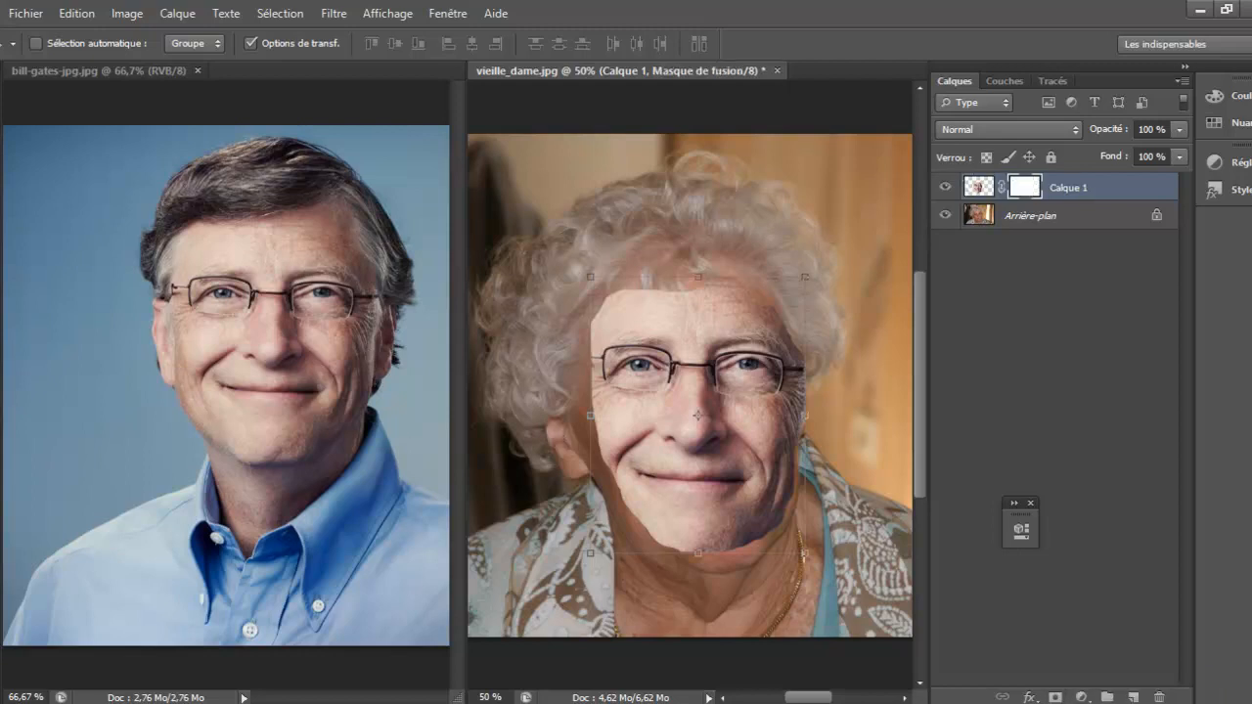
pyautogui.press('b')
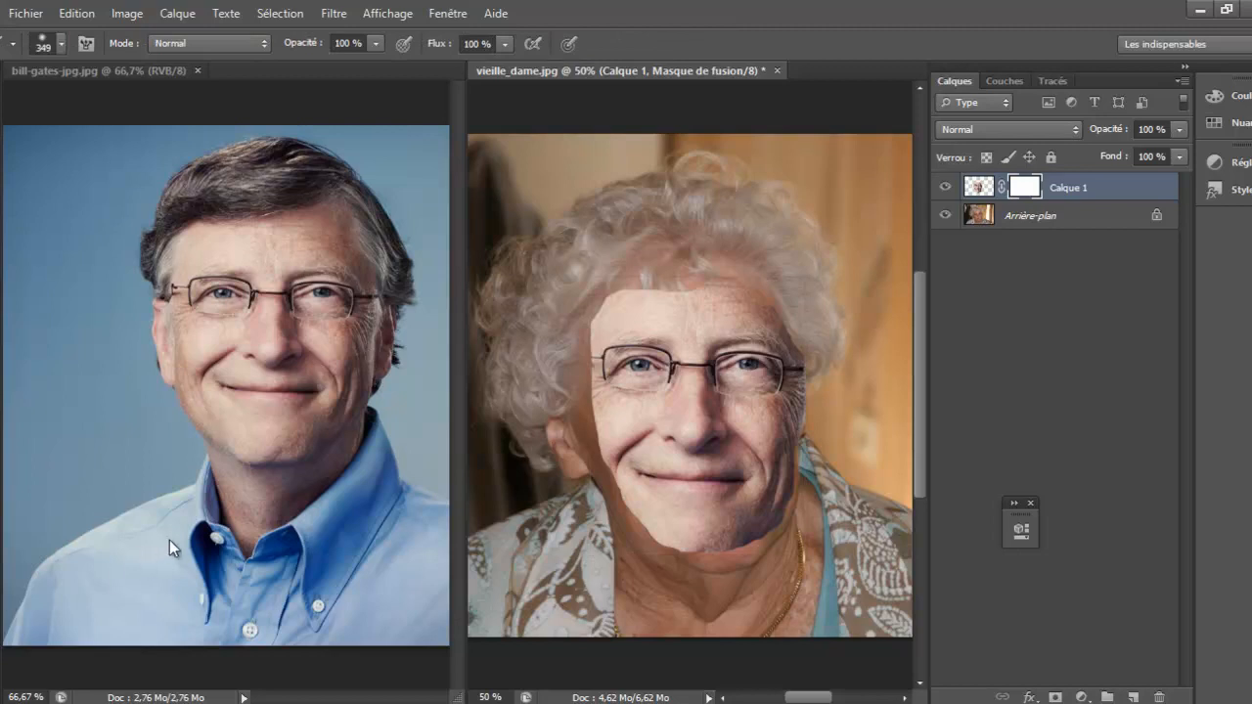
pyautogui.click(63, 43)
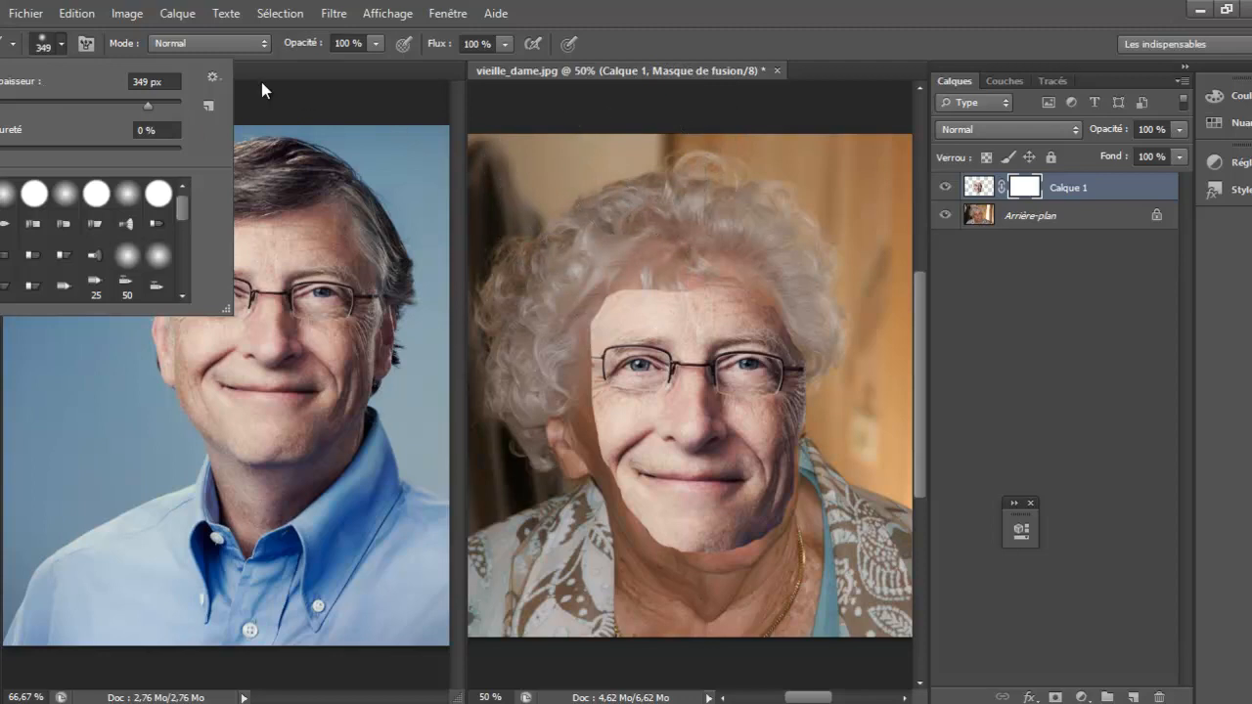
pyautogui.click(147, 81)
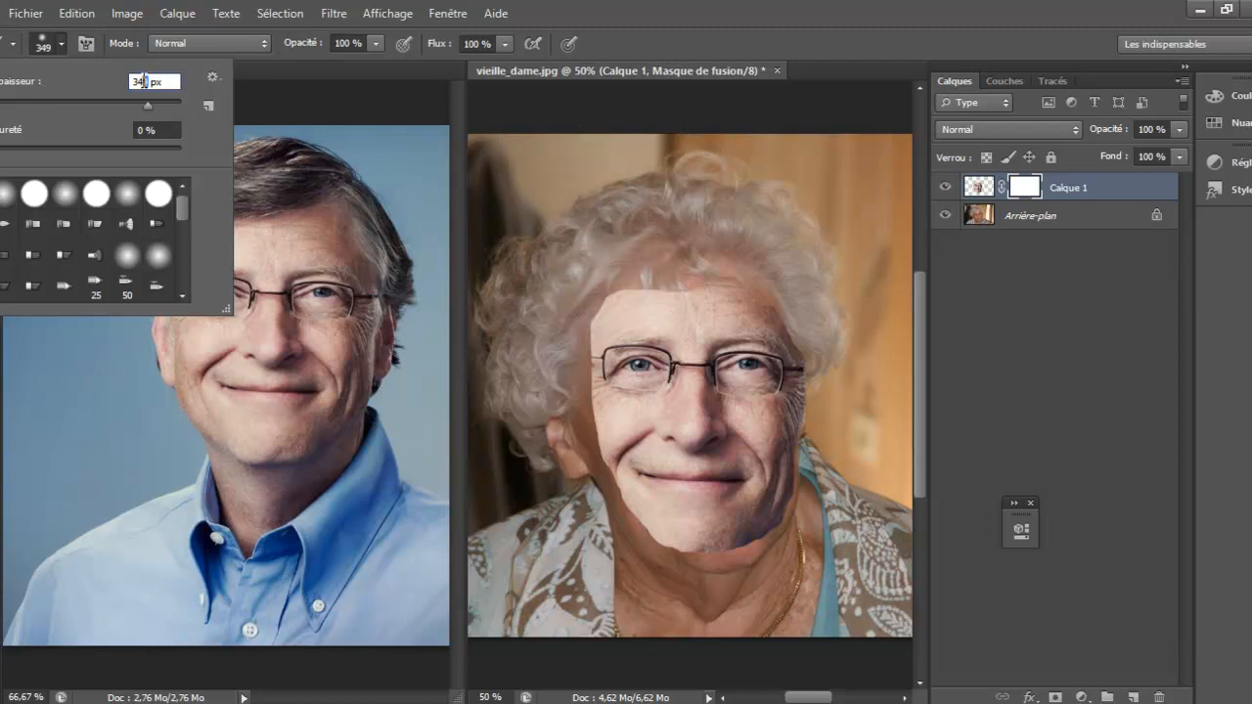
pyautogui.write('50')
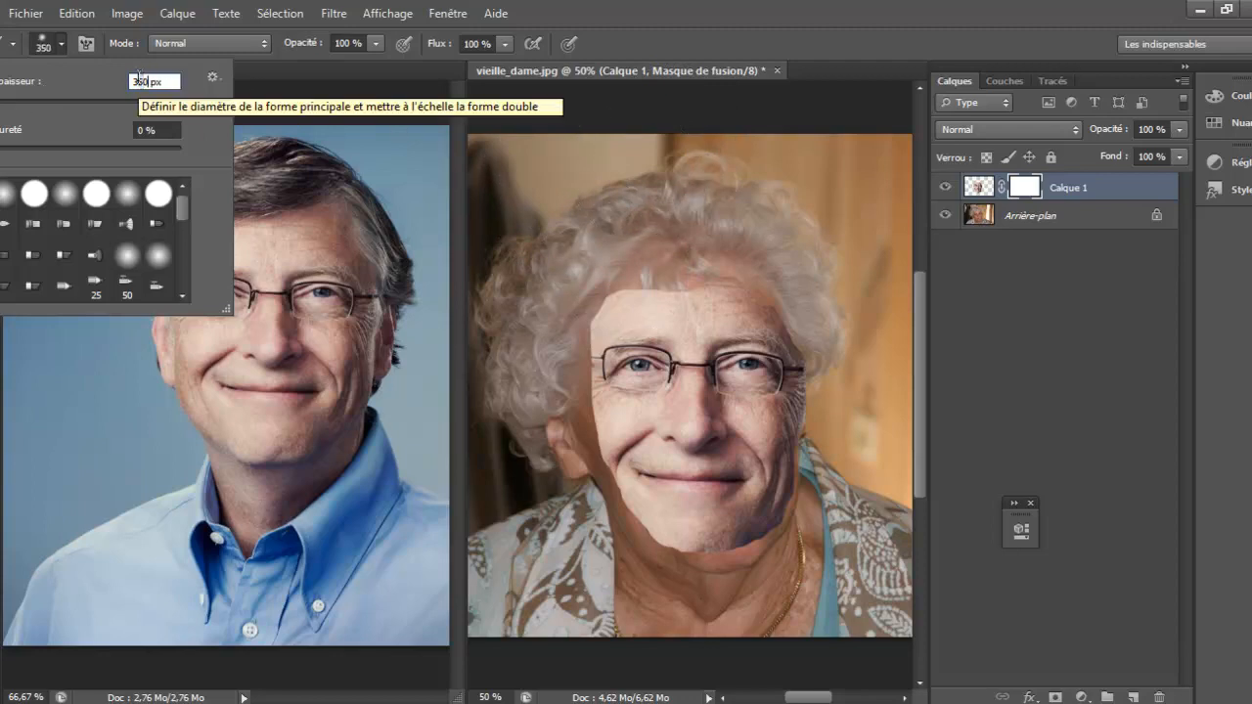
pyautogui.press('Return')
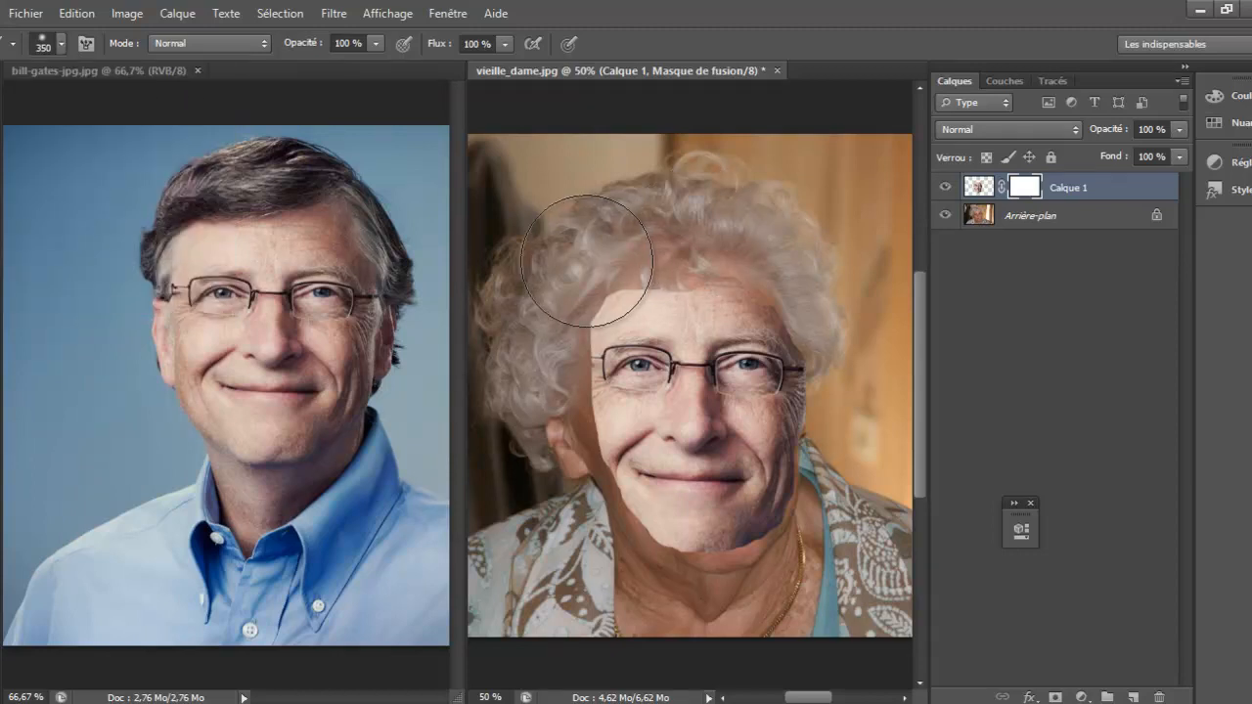
pyautogui.click(569, 250)
pyautogui.moveTo(569, 250)
pyautogui.mouseDown()
pyautogui.moveTo(573, 210)
pyautogui.moveTo(545, 224)
pyautogui.moveTo(724, 213)
pyautogui.moveTo(764, 244)
pyautogui.moveTo(858, 271)
pyautogui.moveTo(820, 262)
pyautogui.moveTo(847, 260)
pyautogui.moveTo(870, 333)
pyautogui.moveTo(884, 423)
pyautogui.moveTo(866, 458)
pyautogui.moveTo(867, 507)
pyautogui.moveTo(866, 447)
pyautogui.moveTo(843, 563)
pyautogui.moveTo(797, 606)
pyautogui.moveTo(822, 582)
pyautogui.moveTo(793, 603)
pyautogui.moveTo(777, 592)
pyautogui.moveTo(754, 671)
pyautogui.moveTo(740, 671)
pyautogui.moveTo(713, 617)
pyautogui.moveTo(637, 663)
pyautogui.moveTo(622, 580)
pyautogui.moveTo(604, 640)
pyautogui.moveTo(621, 573)
pyautogui.moveTo(565, 587)
pyautogui.moveTo(590, 565)
pyautogui.moveTo(539, 497)
pyautogui.moveTo(533, 454)
pyautogui.moveTo(540, 553)
pyautogui.moveTo(526, 359)
pyautogui.moveTo(553, 322)
pyautogui.moveTo(536, 292)
pyautogui.moveTo(559, 279)
pyautogui.moveTo(548, 284)
pyautogui.mouseUp()
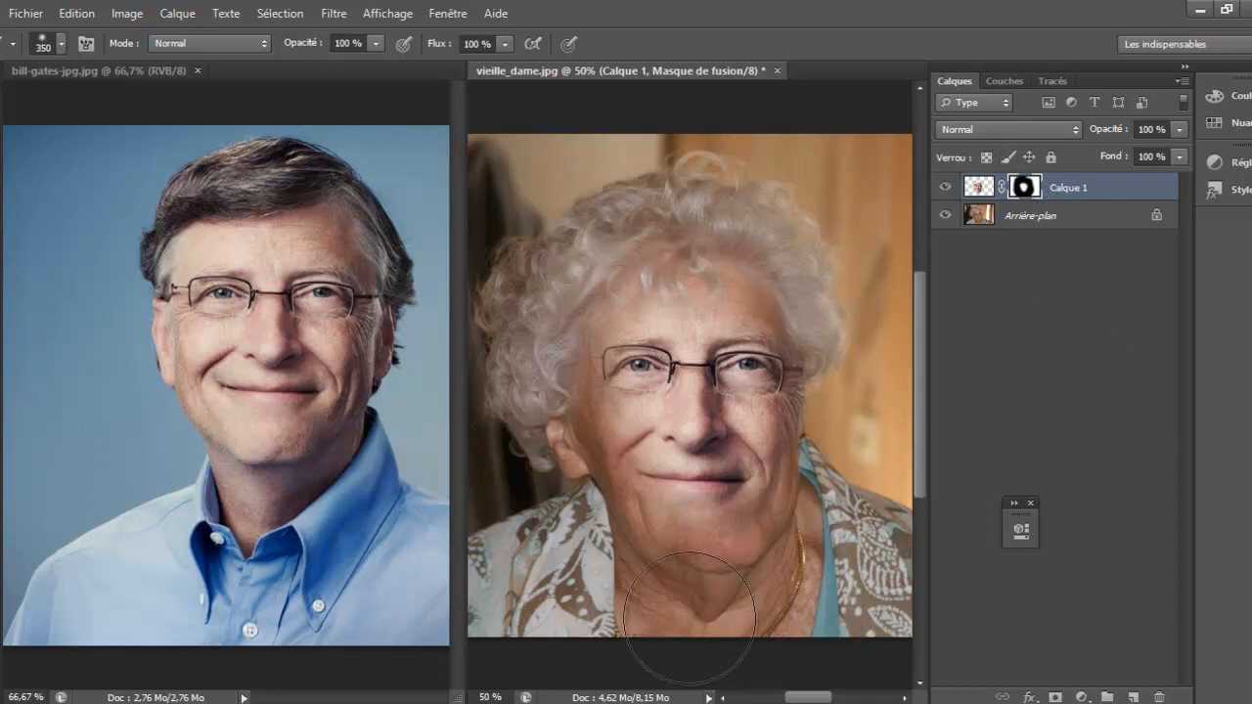
pyautogui.moveTo(689, 616)
pyautogui.mouseDown()
pyautogui.moveTo(741, 595)
pyautogui.moveTo(754, 616)
pyautogui.mouseUp()
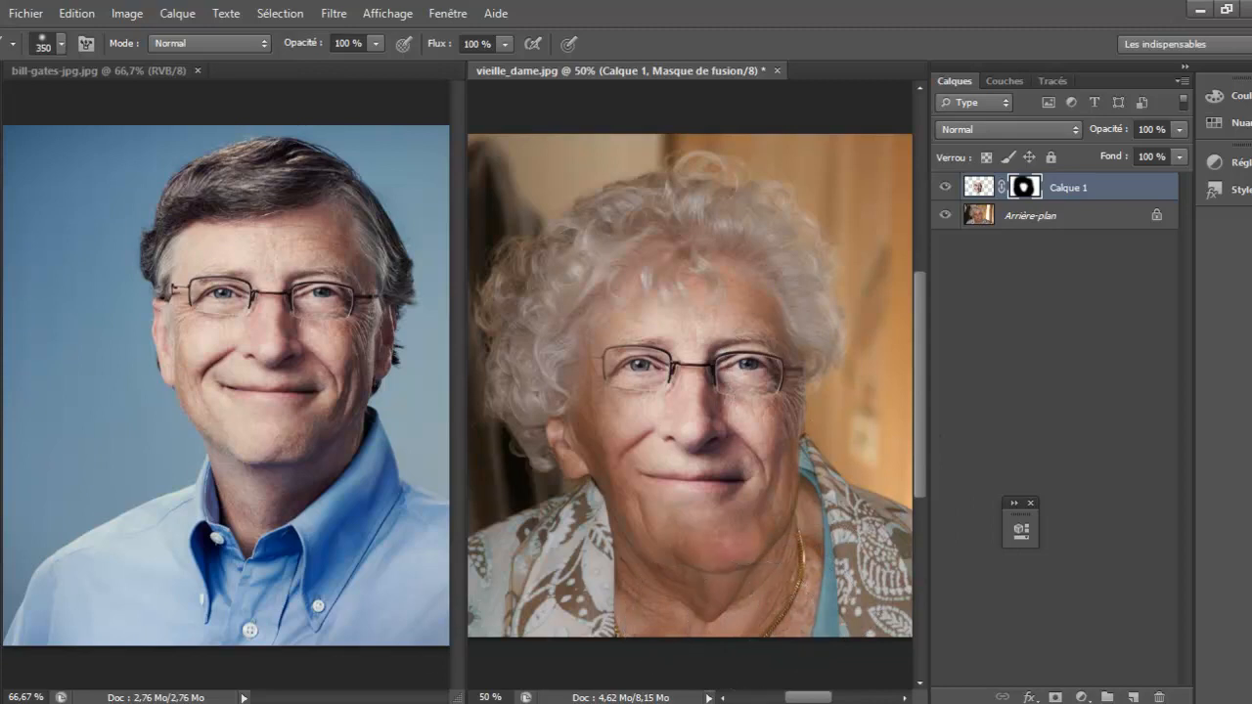
# Rotate the masked face slightly counter-clockwise to match the tilt of the woman's head and apply the transformation.
pyautogui.press('v')
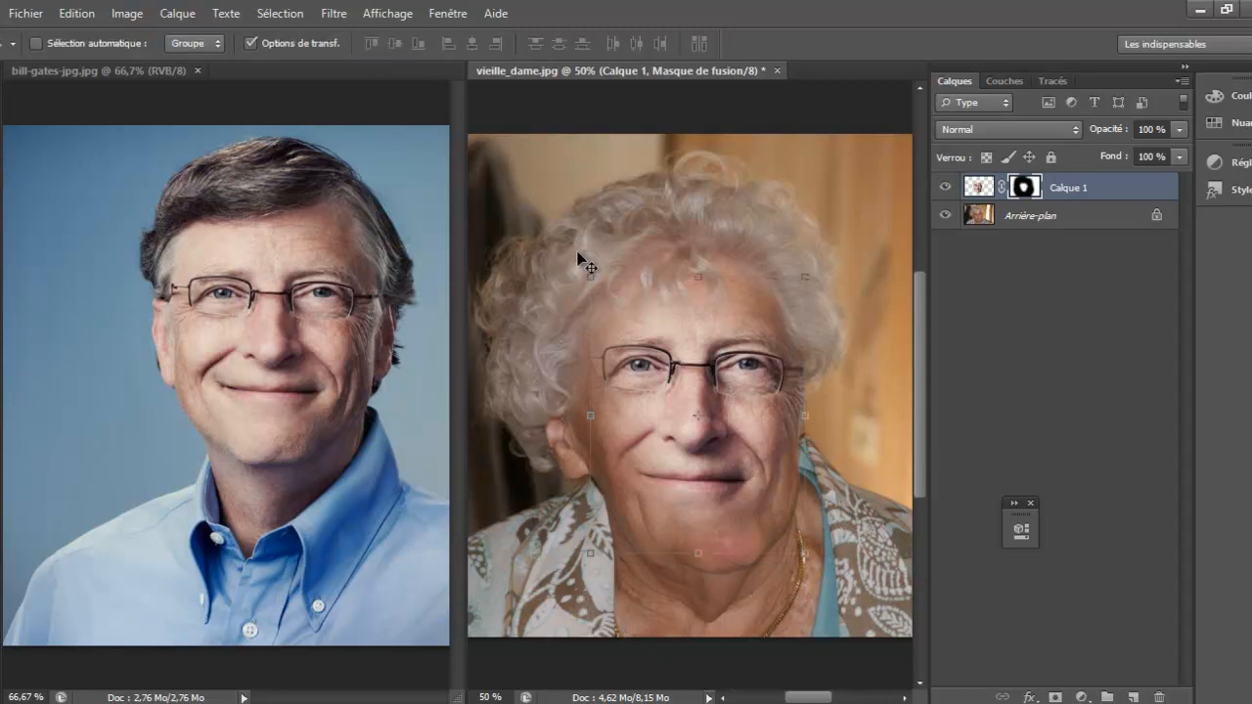
pyautogui.moveTo(579, 258); pyautogui.dragTo(539, 264)
pyautogui.press('Return')
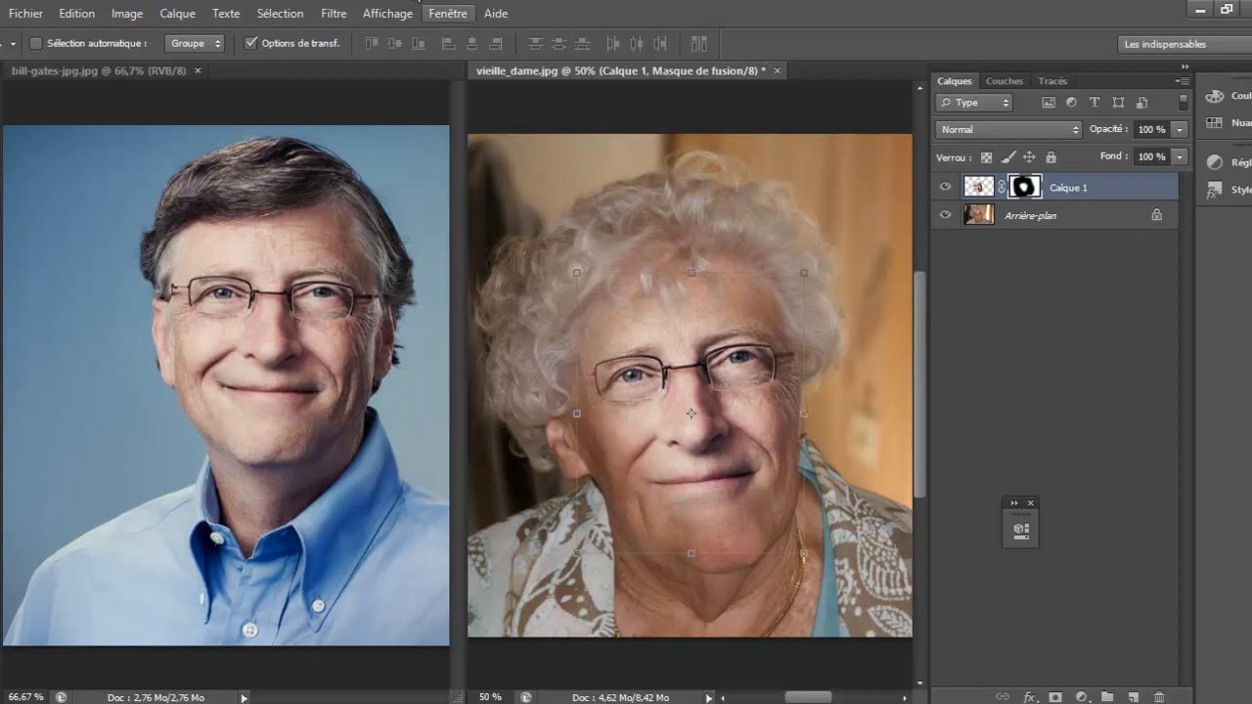
pyautogui.click(447, 13)
pyautogui.moveTo(478, 37)
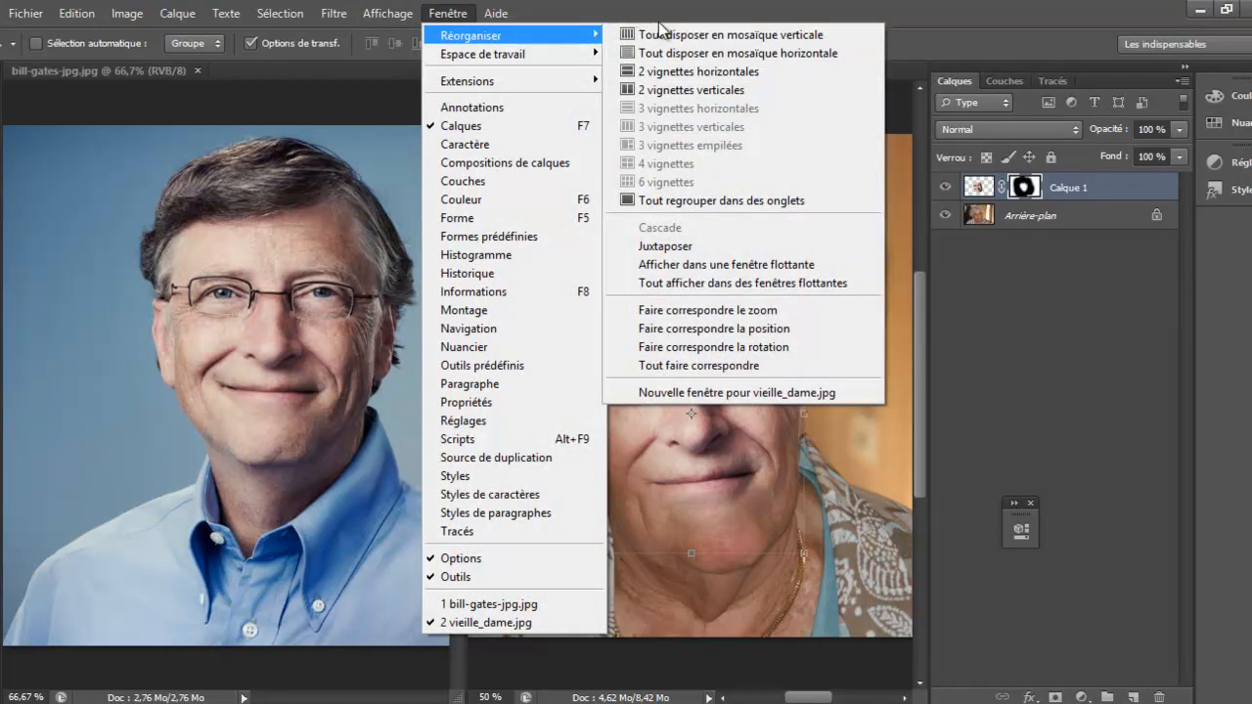
pyautogui.click(941, 10)
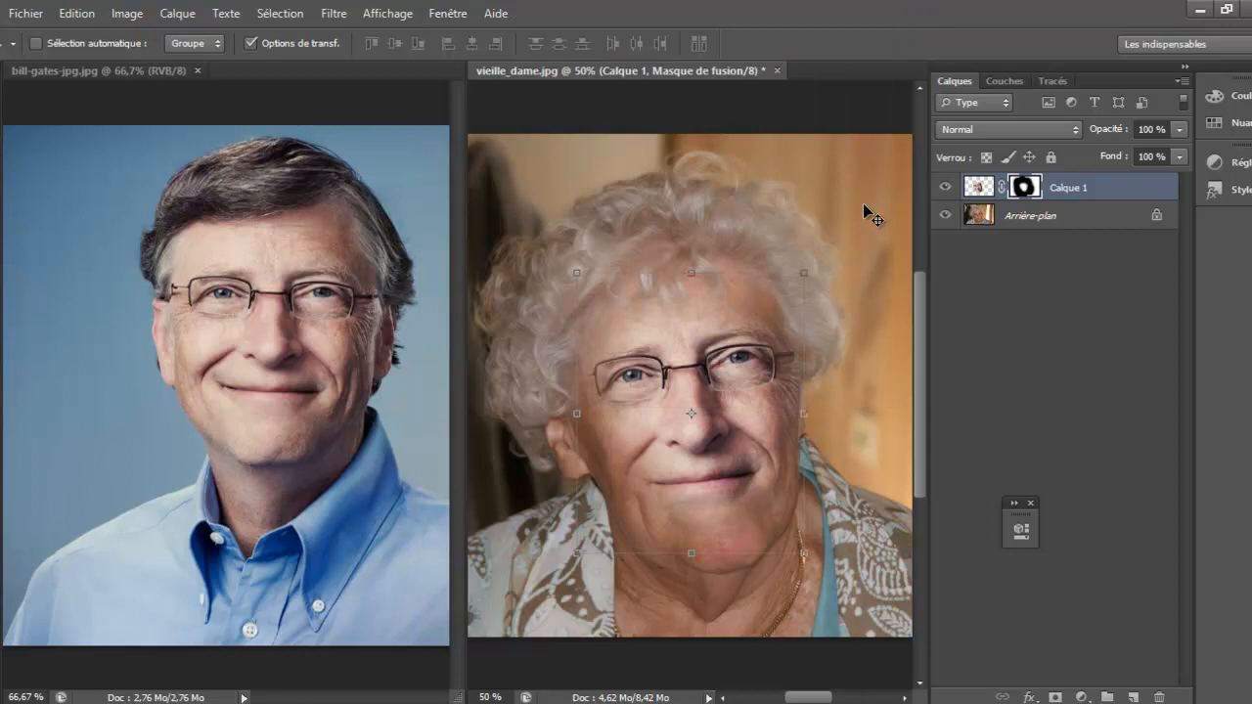
pyautogui.scroll(-5, 865, 208)
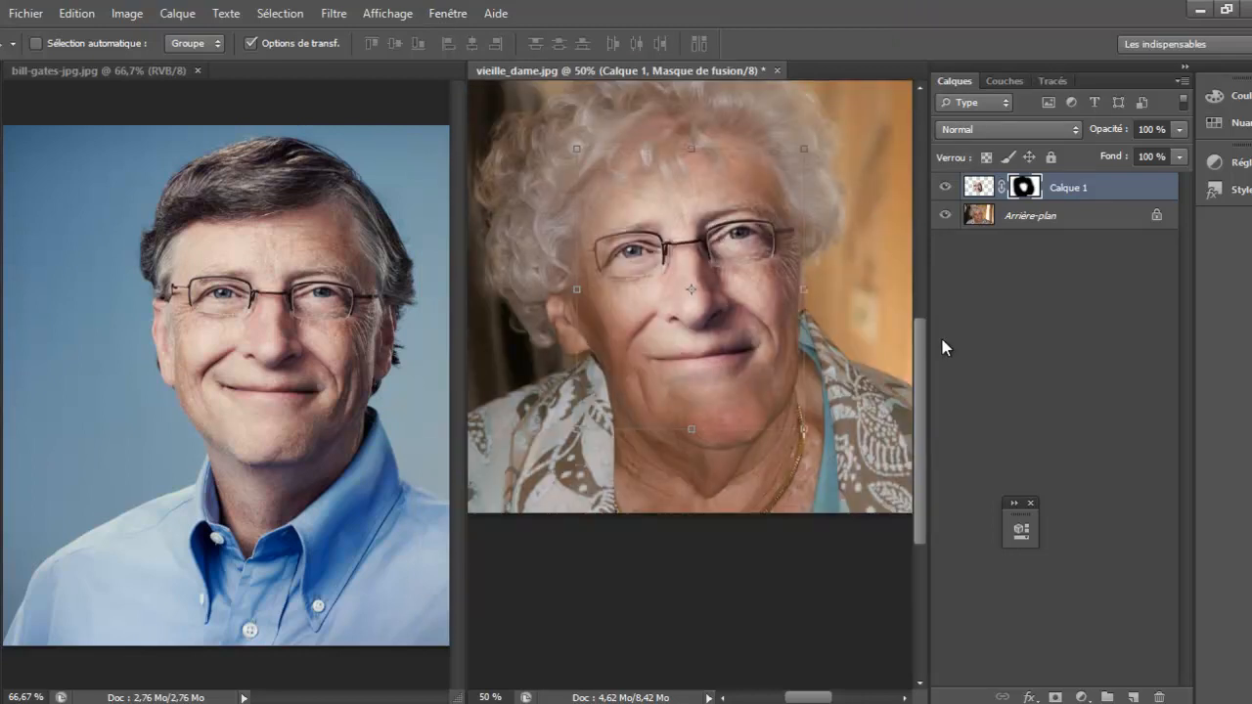
pyautogui.moveTo(923, 349); pyautogui.dragTo(922, 313)
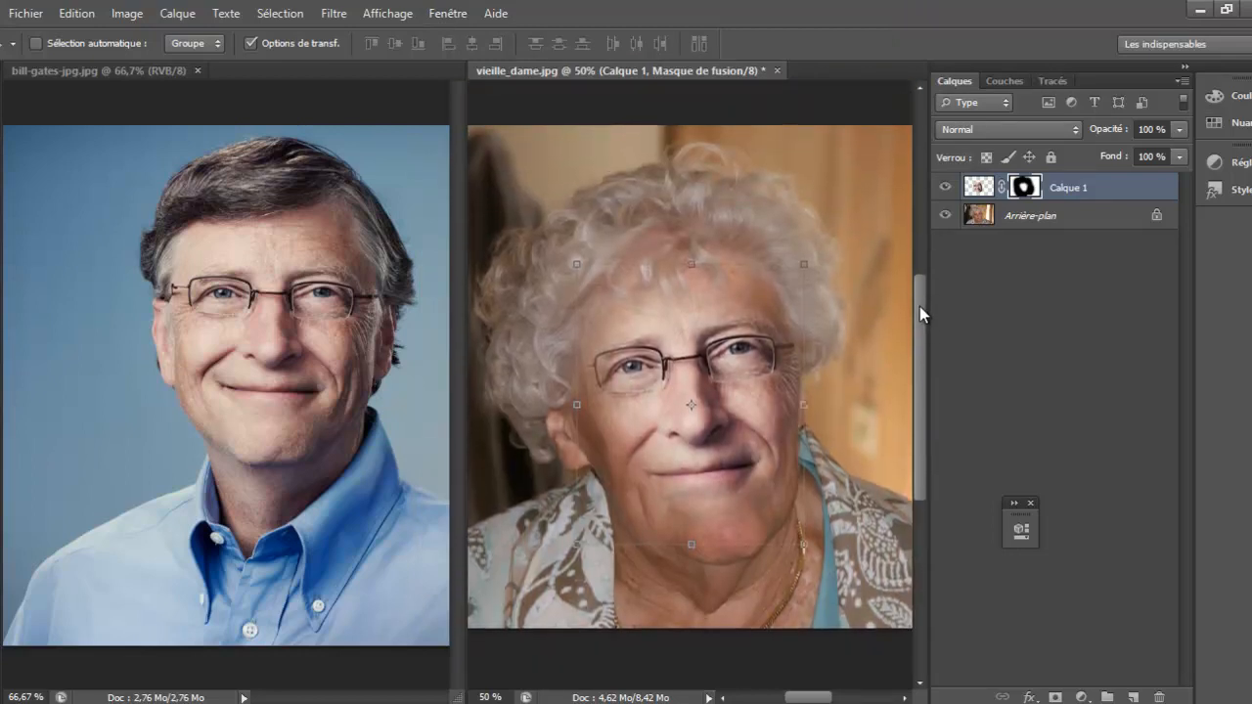